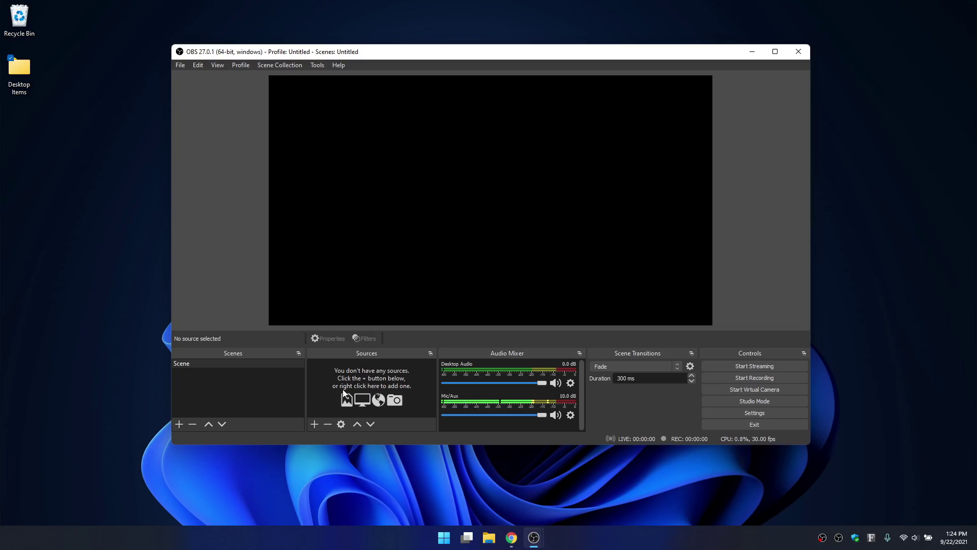
Add a Display Capture source of Display 1 (1920x1080), keeping the capture method on Automatic.
click(314, 425)
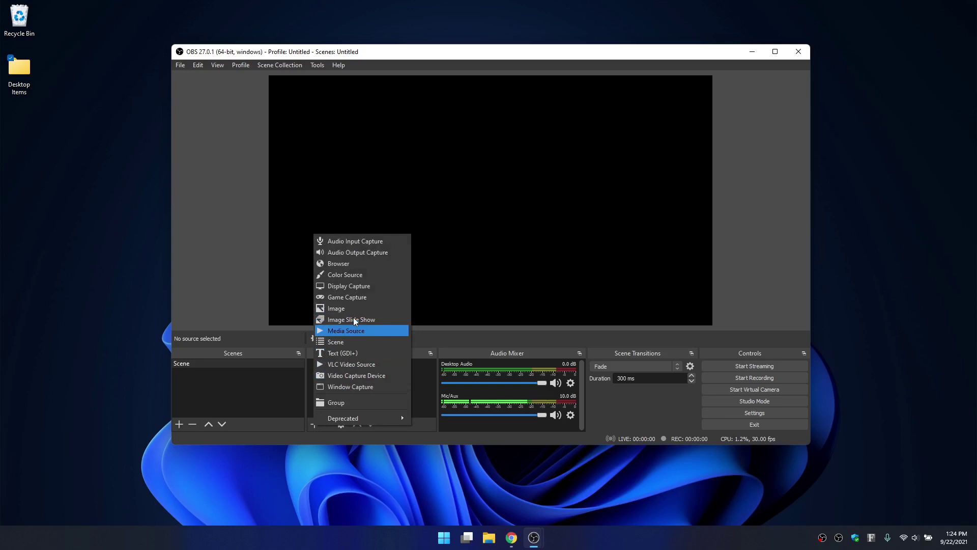
click(342, 288)
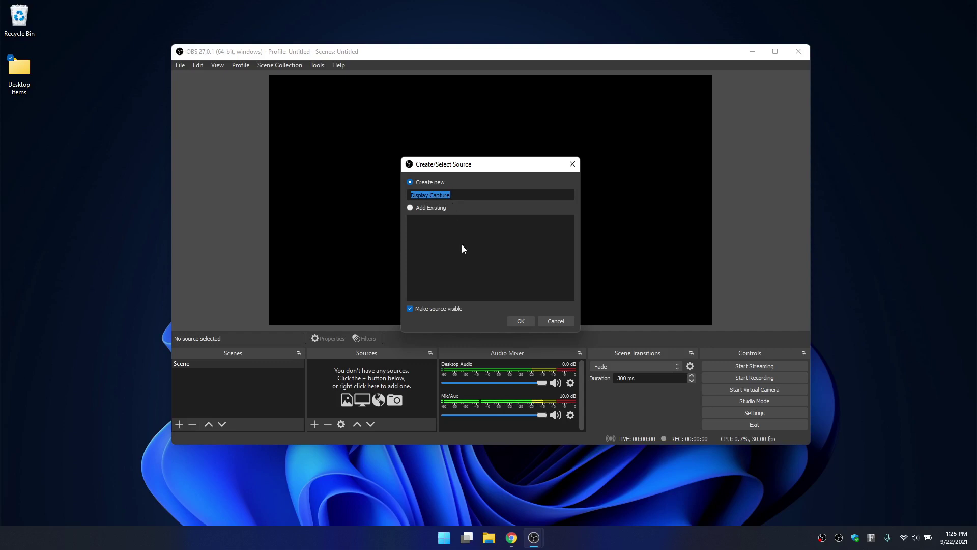
click(525, 319)
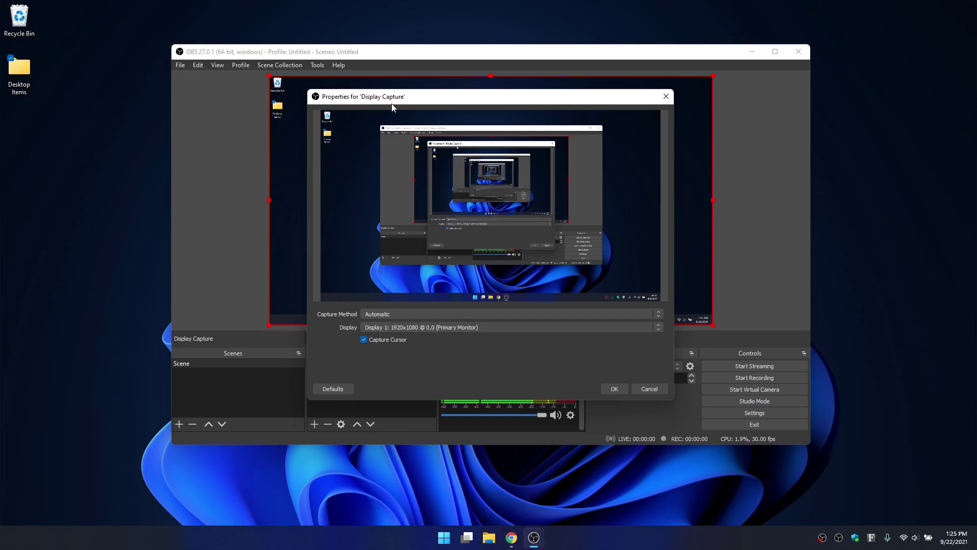
click(433, 315)
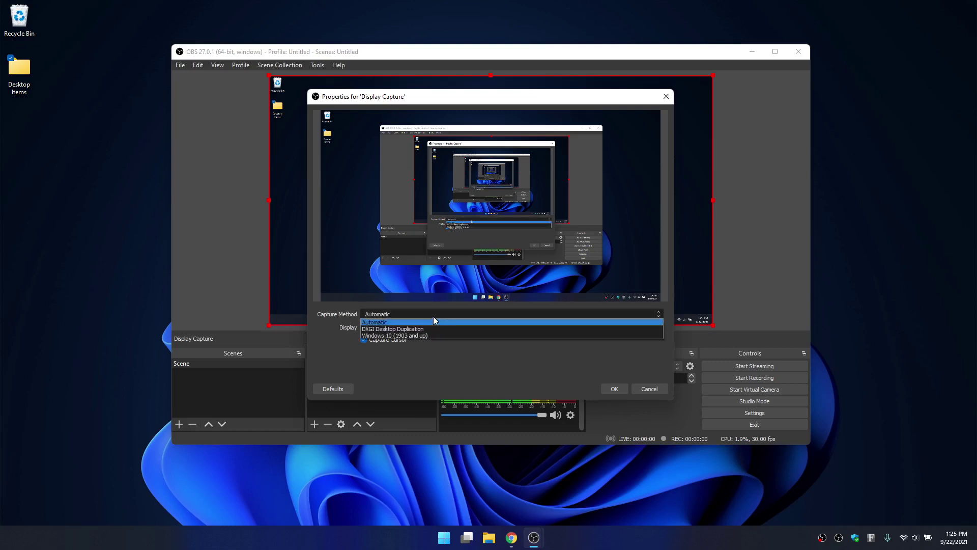
click(328, 350)
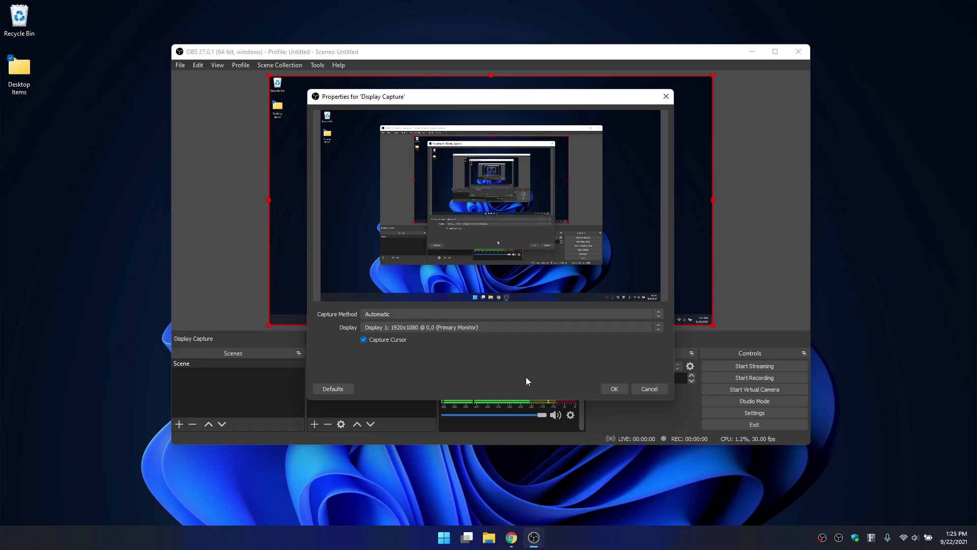
click(607, 387)
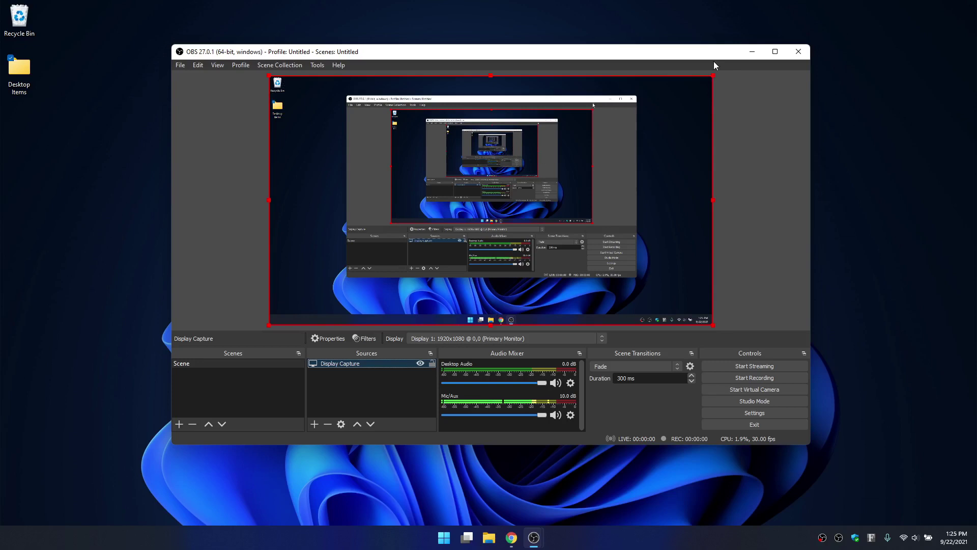
mouse_move(714, 76)
mouse_down()
mouse_move(641, 118)
mouse_move(710, 76)
mouse_up()
Confirm in Mic/Aux properties that the device stays Focusrite USB (Focusrite USB Audio).
click(571, 415)
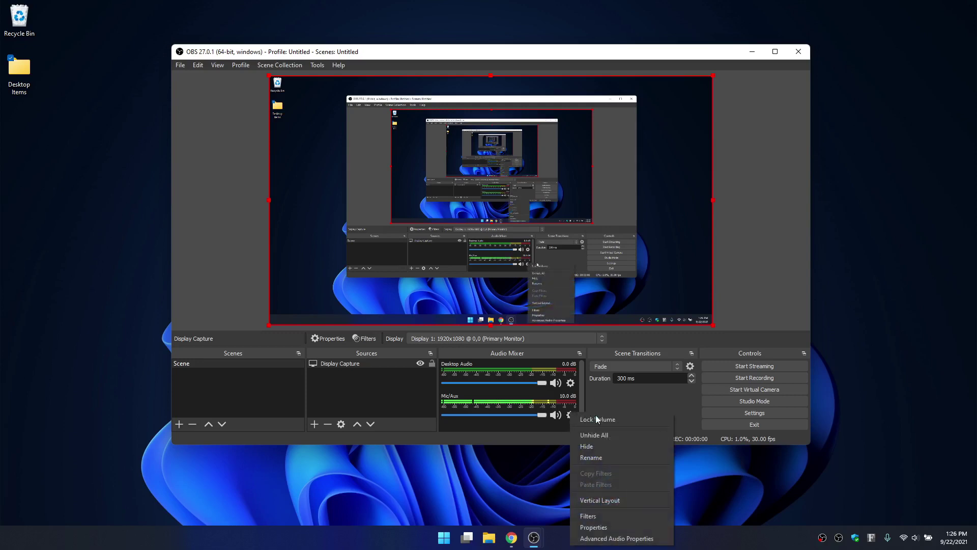
click(597, 527)
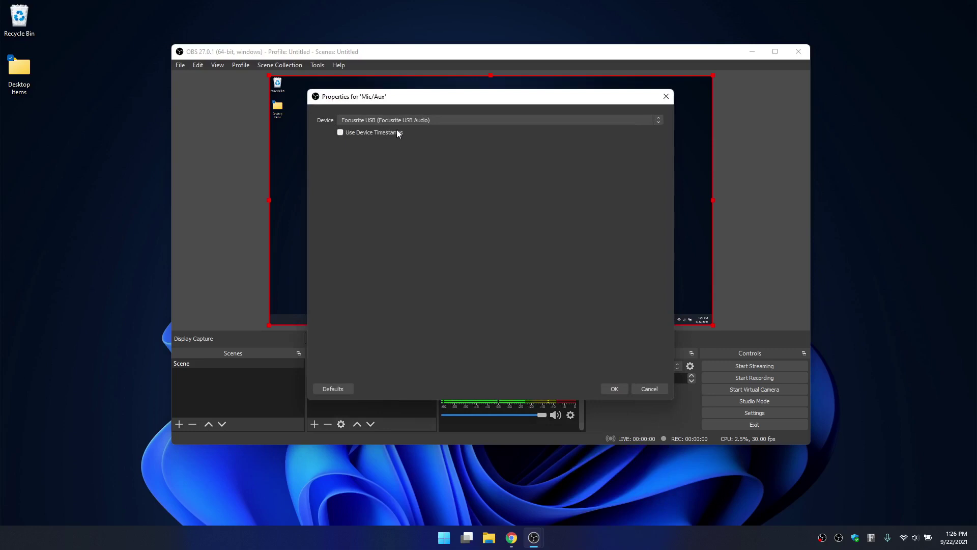
click(468, 121)
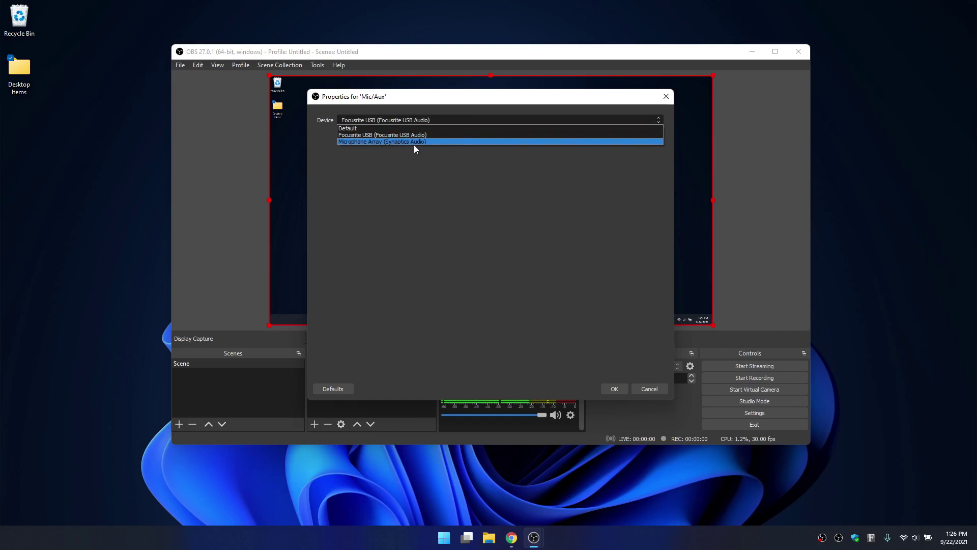
click(497, 196)
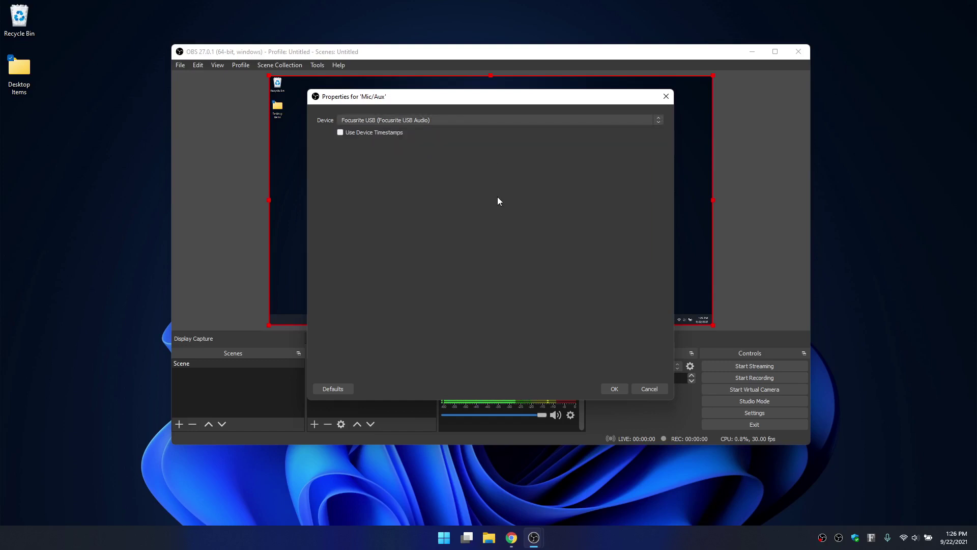
click(614, 387)
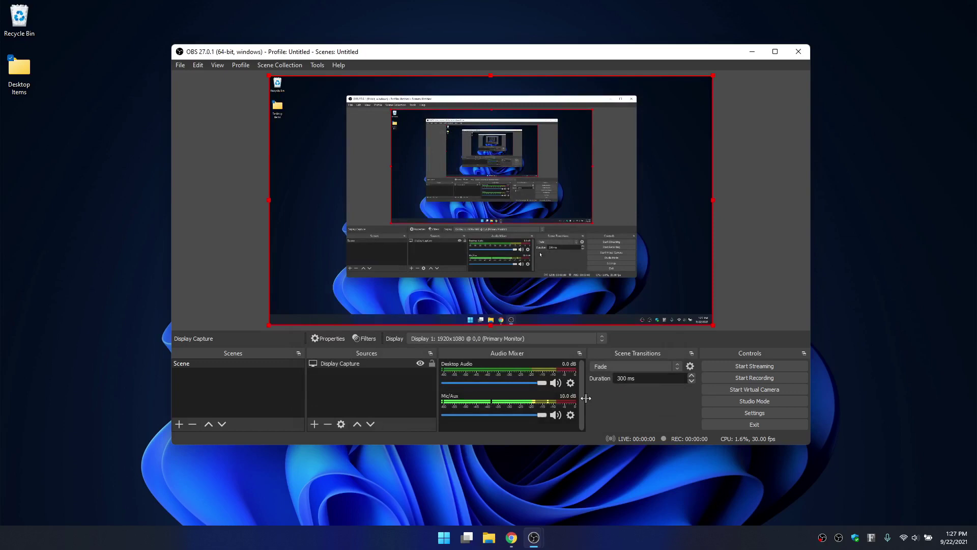
Review Advanced Audio Properties: Desktop Audio 0.0 dB on track 1, Mic/Aux 10.0 dB mono on track 2.
click(570, 414)
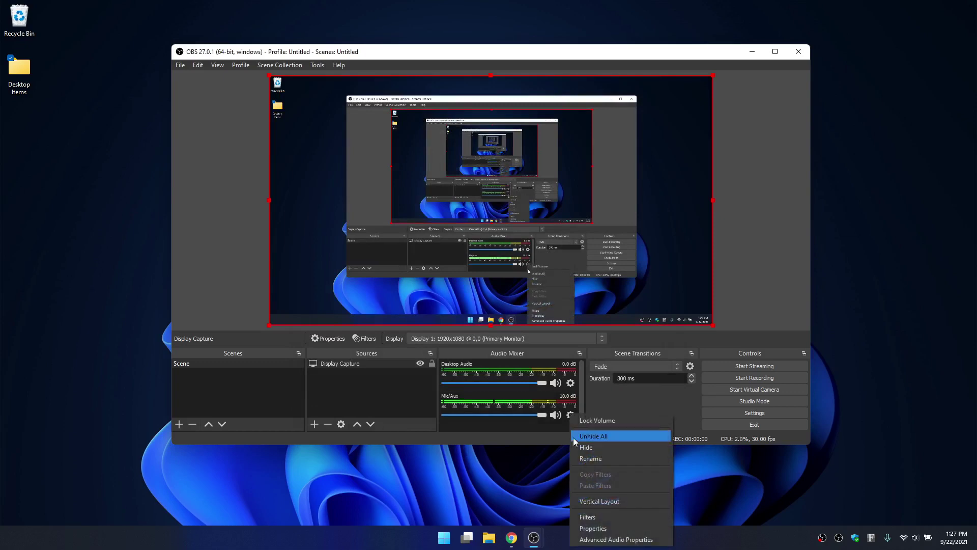
click(604, 539)
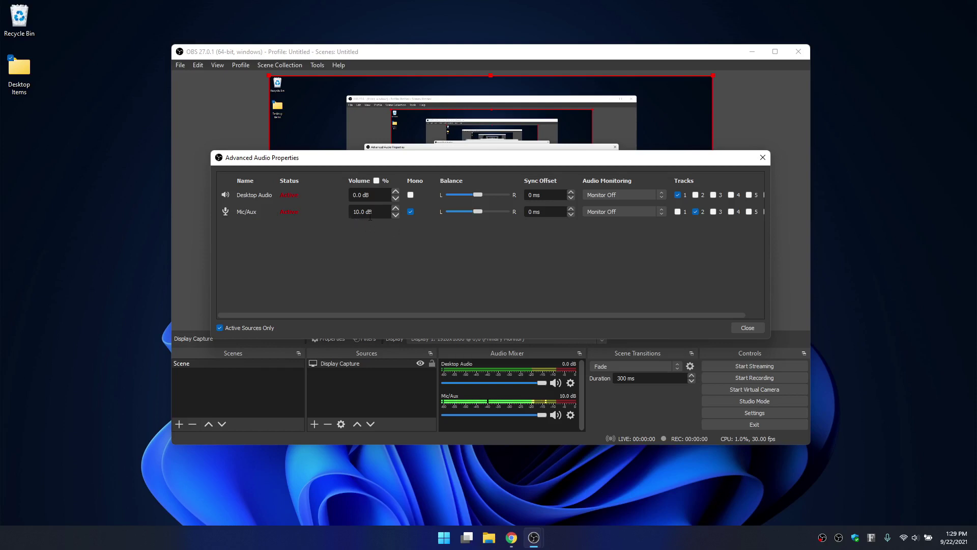
drag(375, 213, 340, 212)
click(383, 256)
Close the Advanced Audio Properties dialog.
click(746, 328)
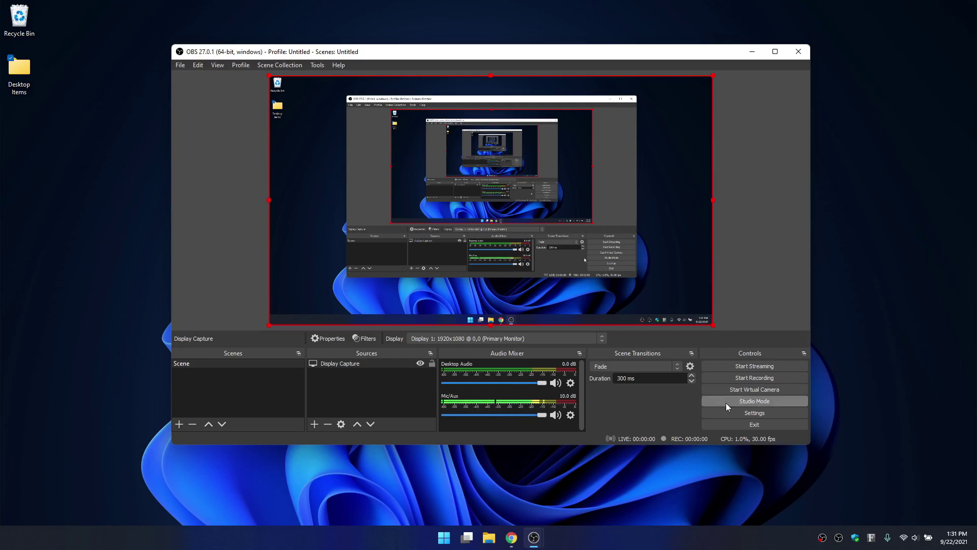
Open Settings to the Output page, showing Advanced mode with x264 streaming at CBR 12000 Kbps.
click(753, 415)
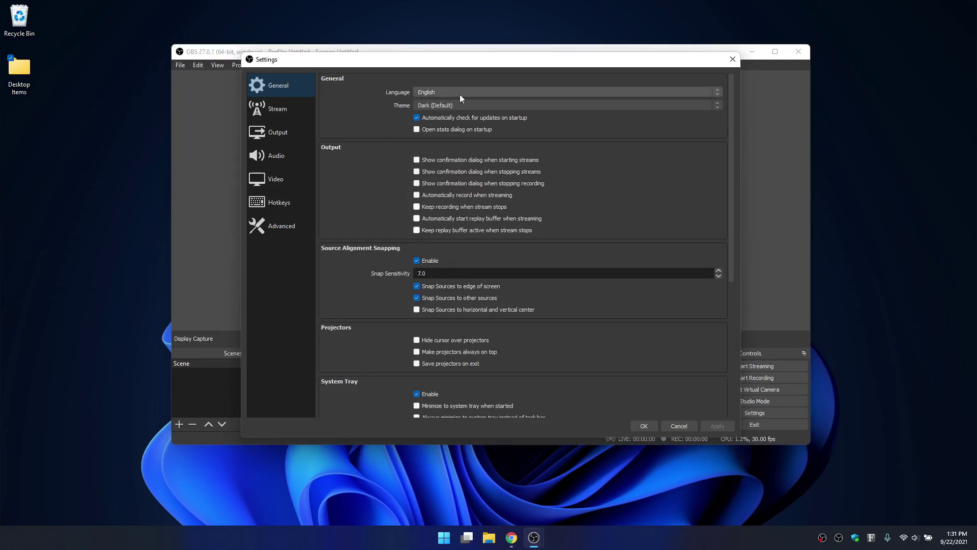
click(271, 136)
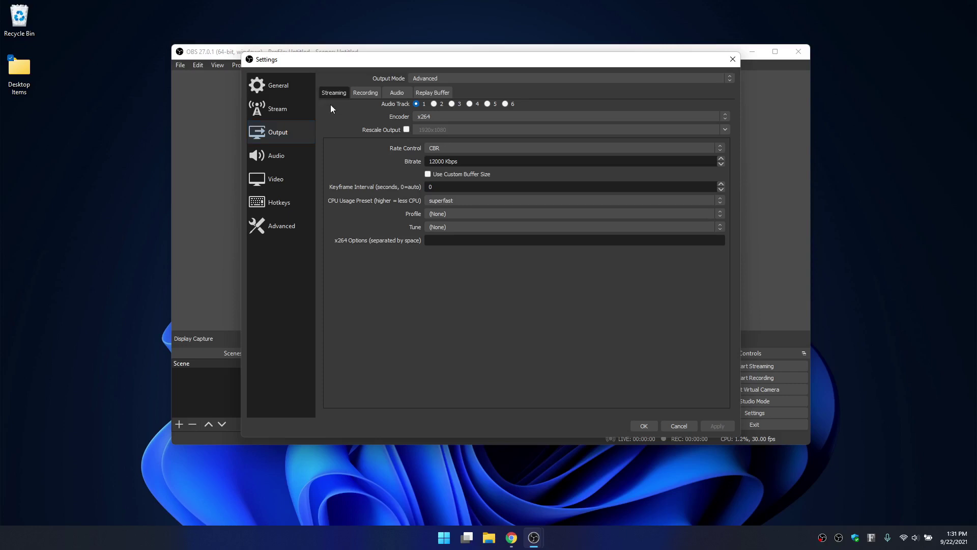
On the Recording tab, keep Advanced output mode, mp4 format and the x264 encoder.
click(364, 93)
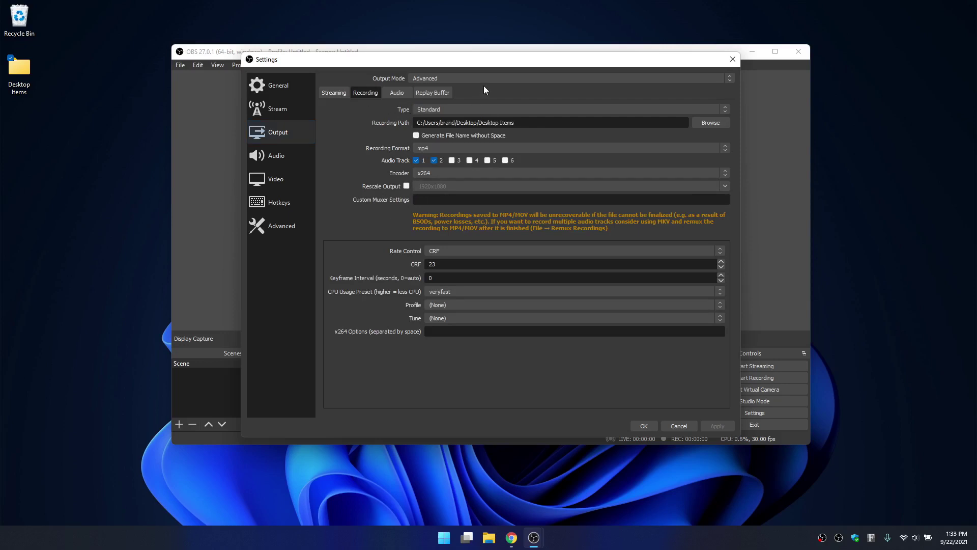
click(530, 79)
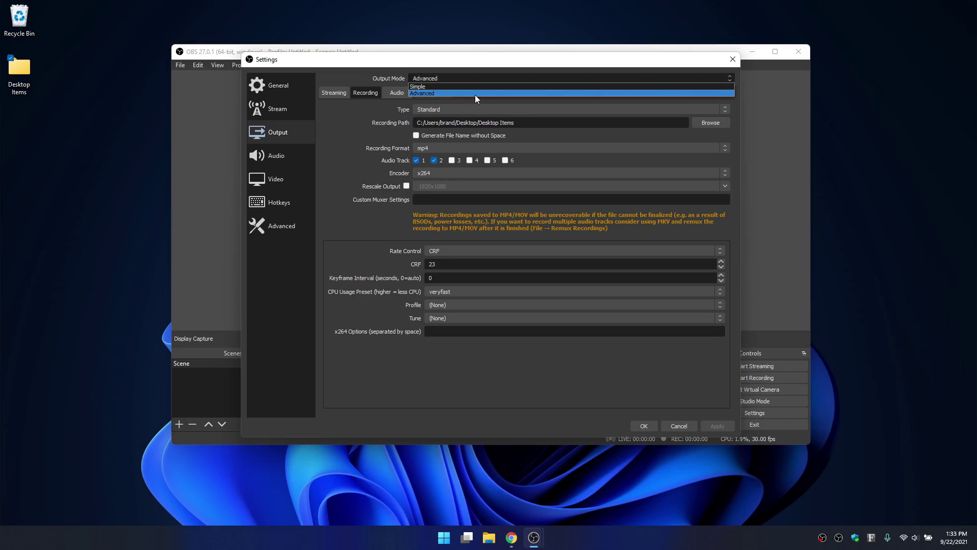
click(336, 153)
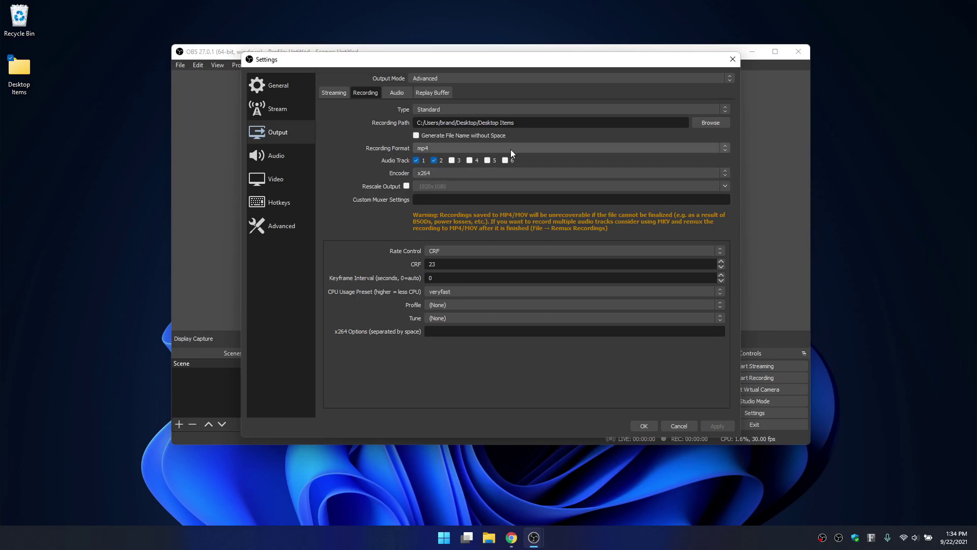
click(561, 151)
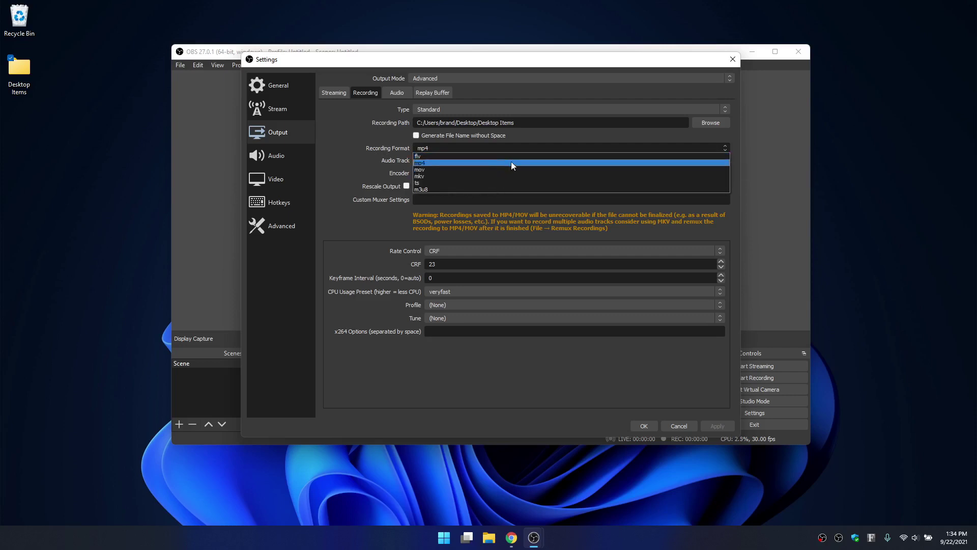
click(340, 153)
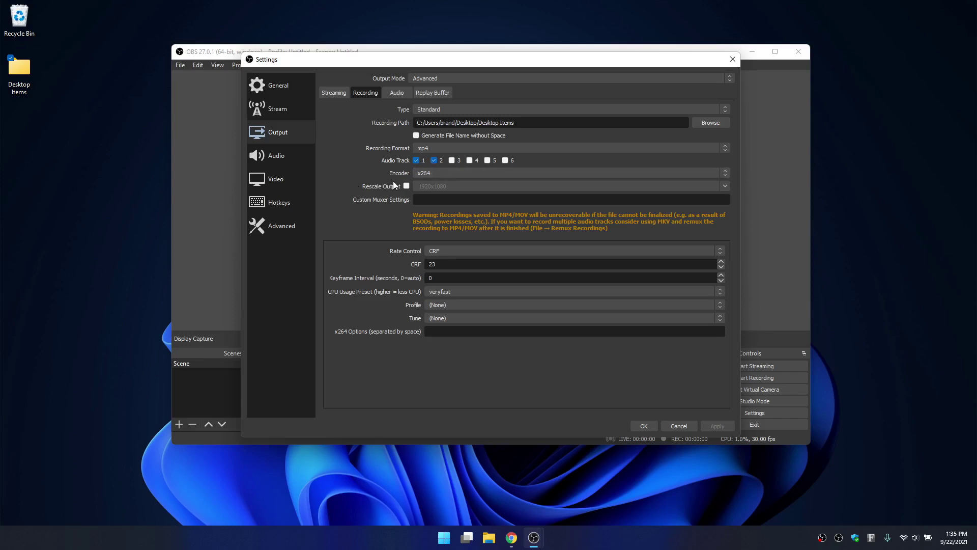
click(483, 175)
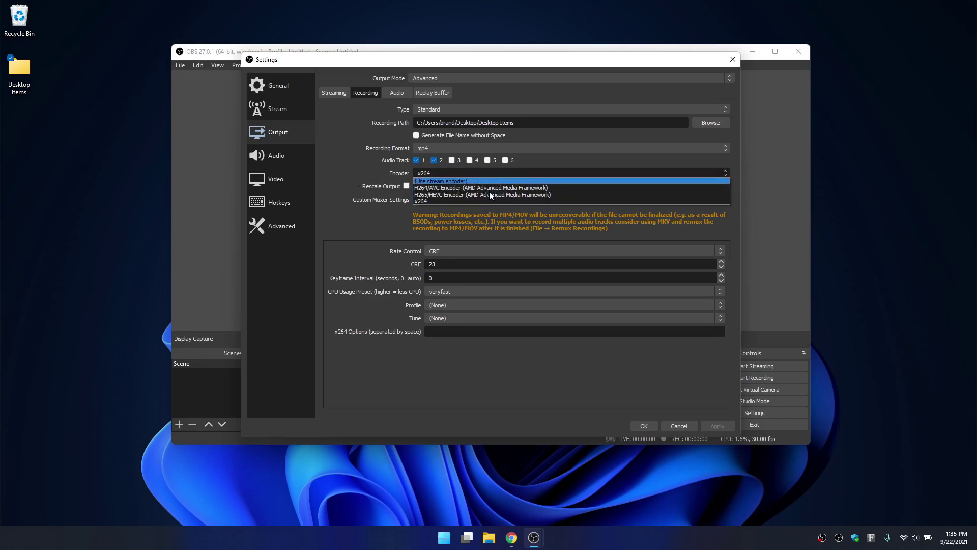
click(338, 174)
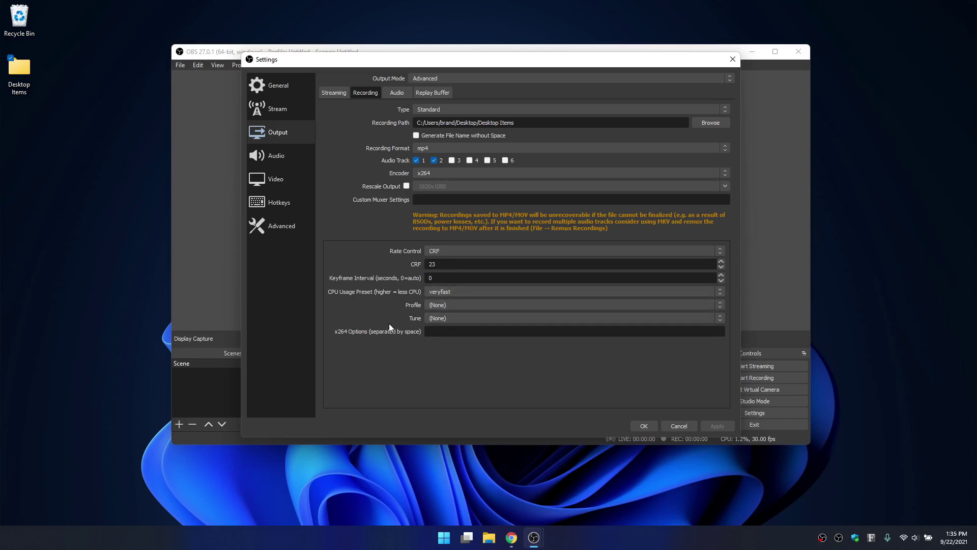
Review audio track bitrates (Track 1 left at 320), the Replay Buffer, then the Streaming settings.
click(398, 93)
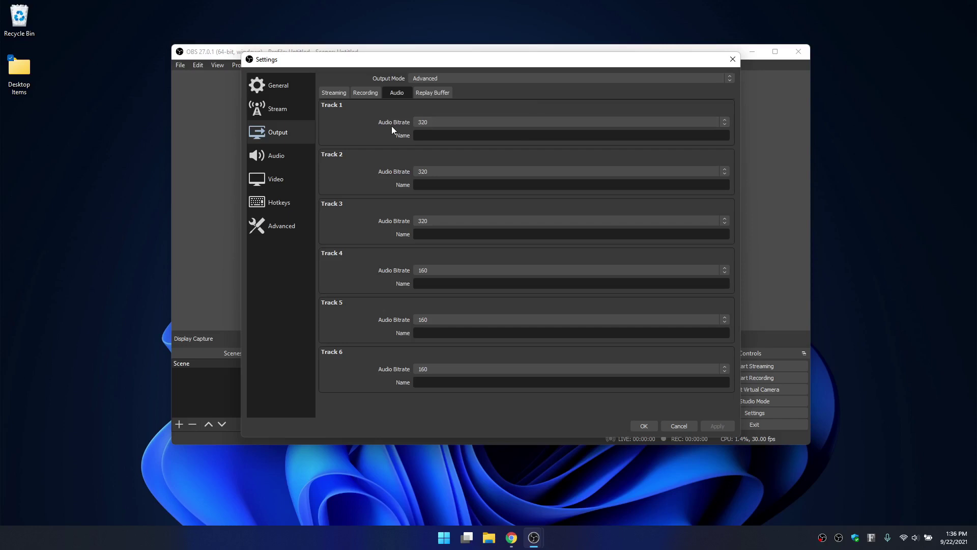
click(490, 122)
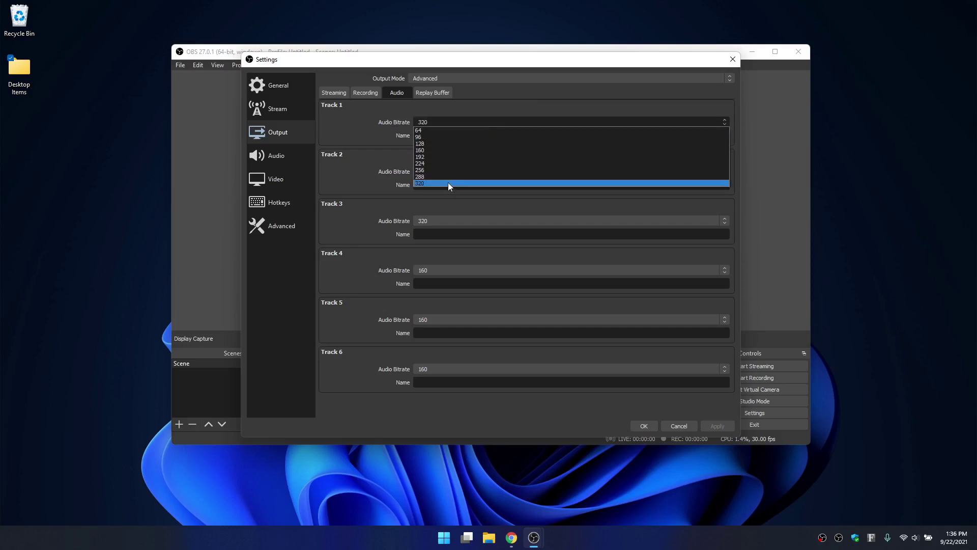
click(352, 134)
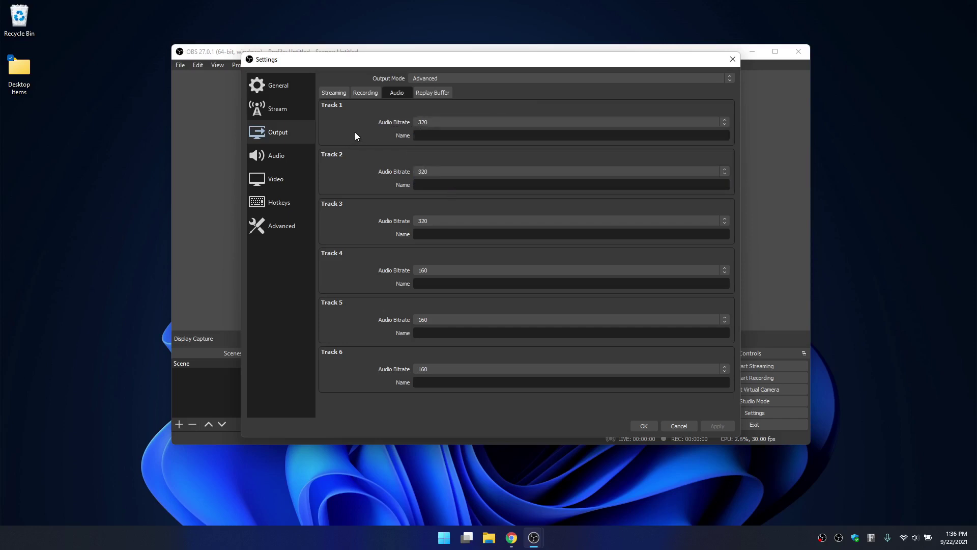
click(434, 94)
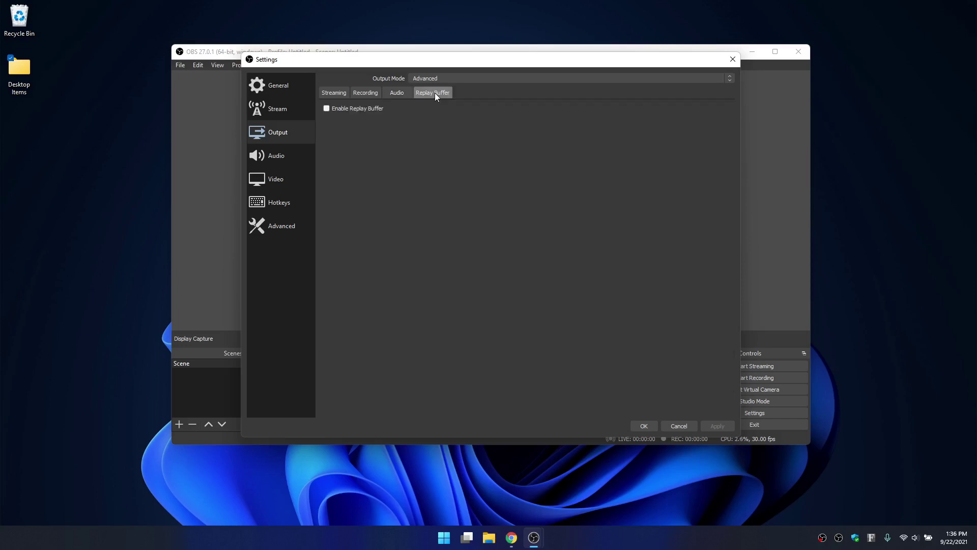
click(344, 93)
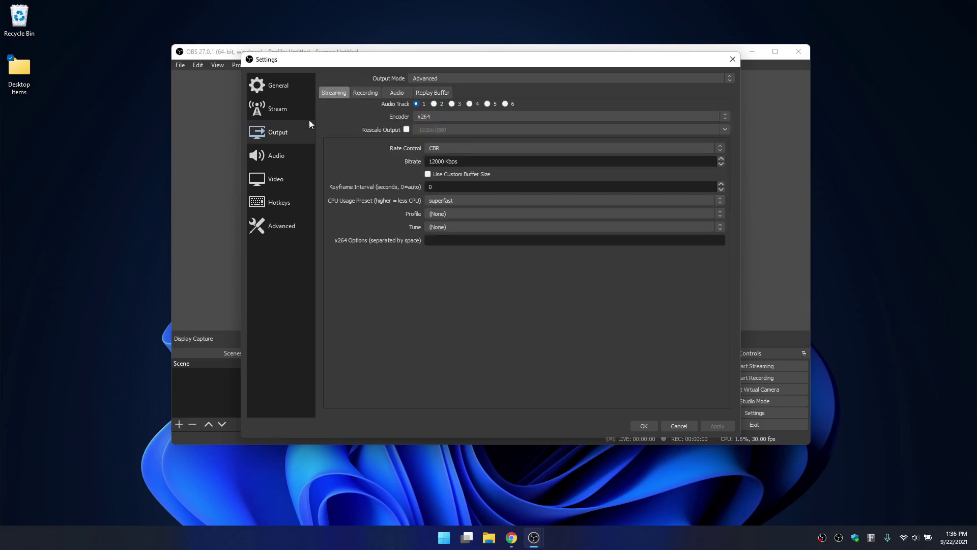
On the Audio page, keep Desktop Audio as Speakers (Synaptics Audio) and Mic/Auxiliary as Focusrite USB.
click(269, 159)
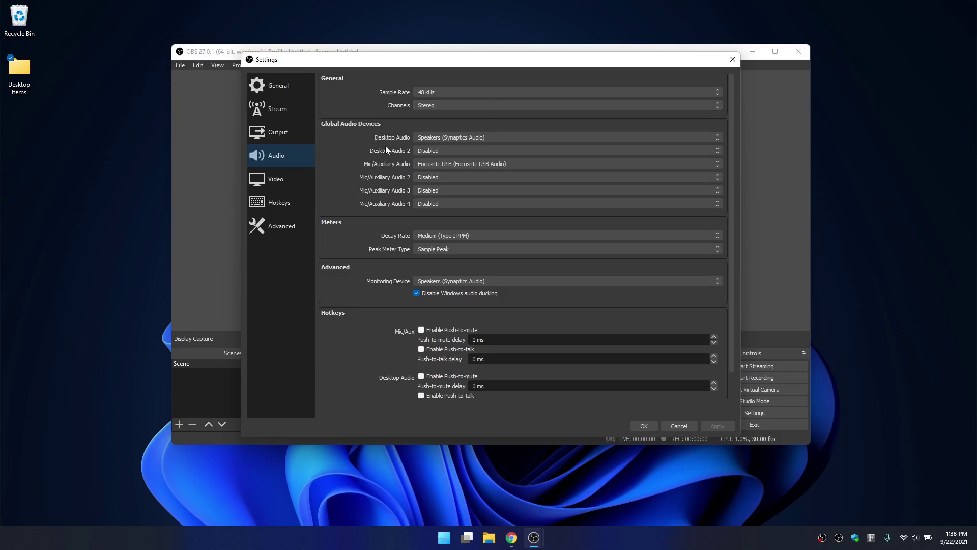
click(499, 138)
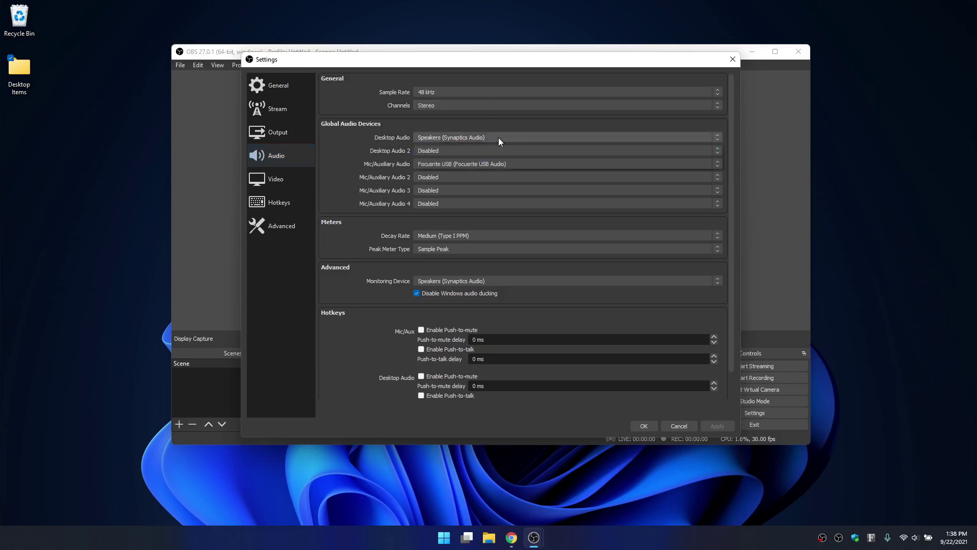
click(350, 142)
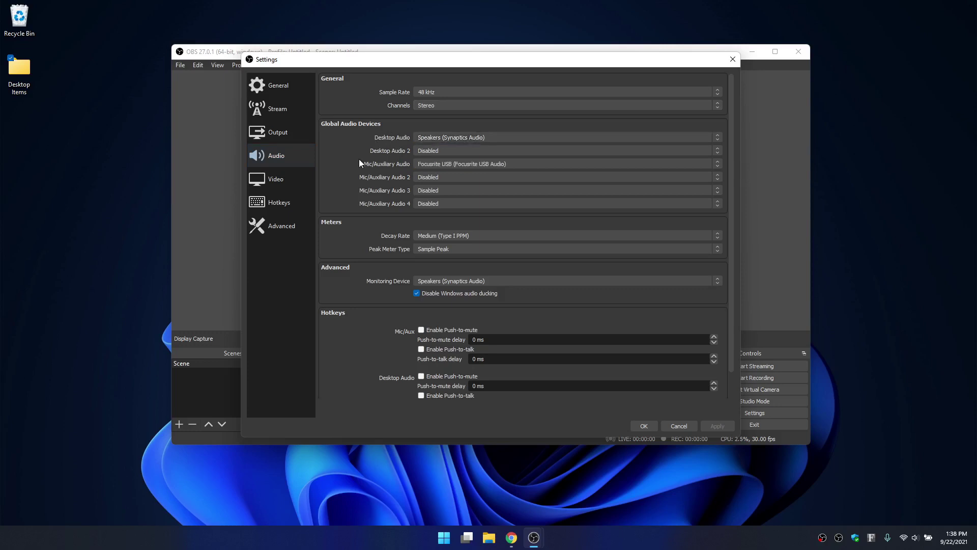
click(455, 170)
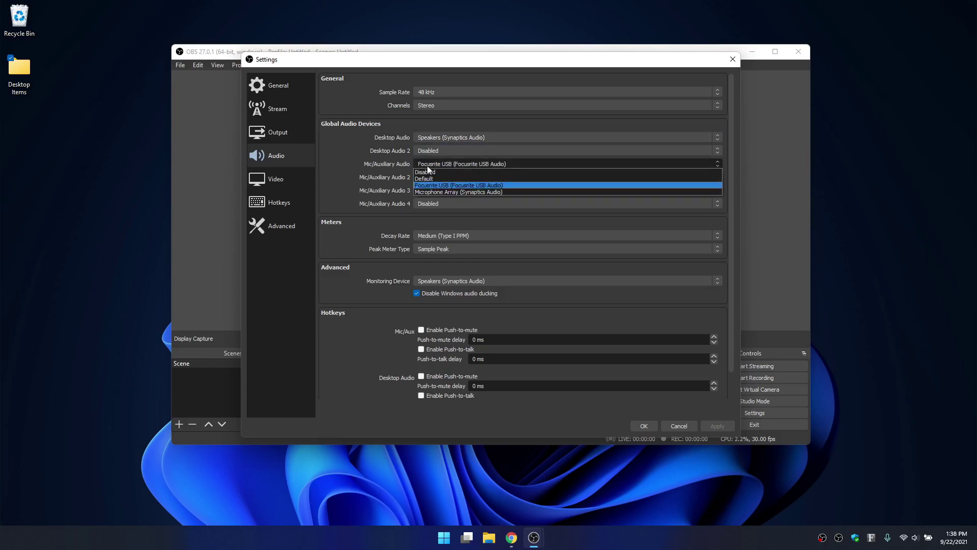
click(359, 164)
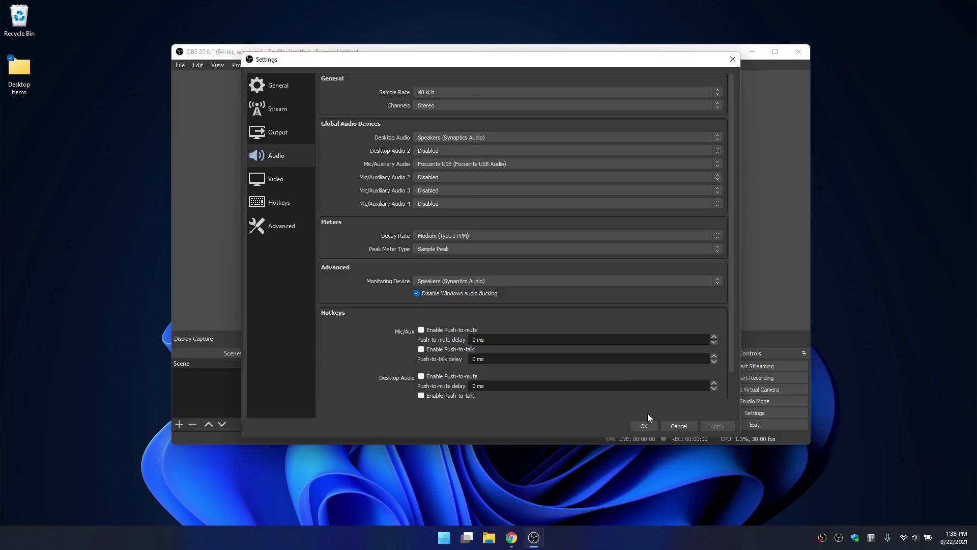
click(677, 428)
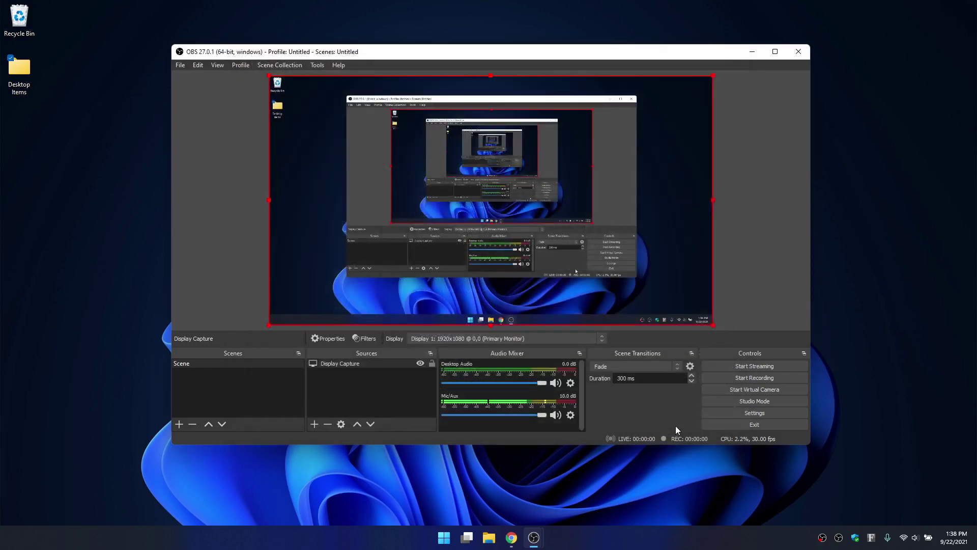
click(570, 382)
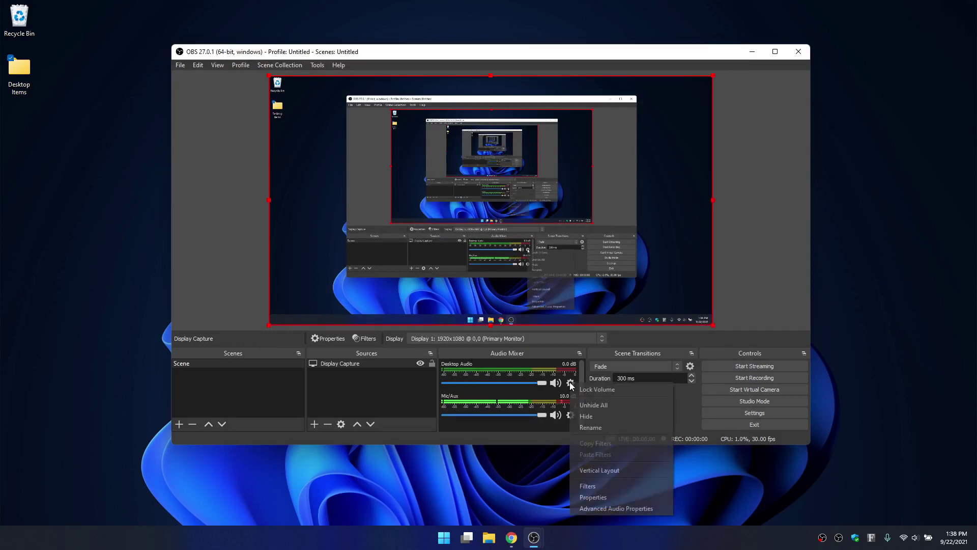
click(588, 498)
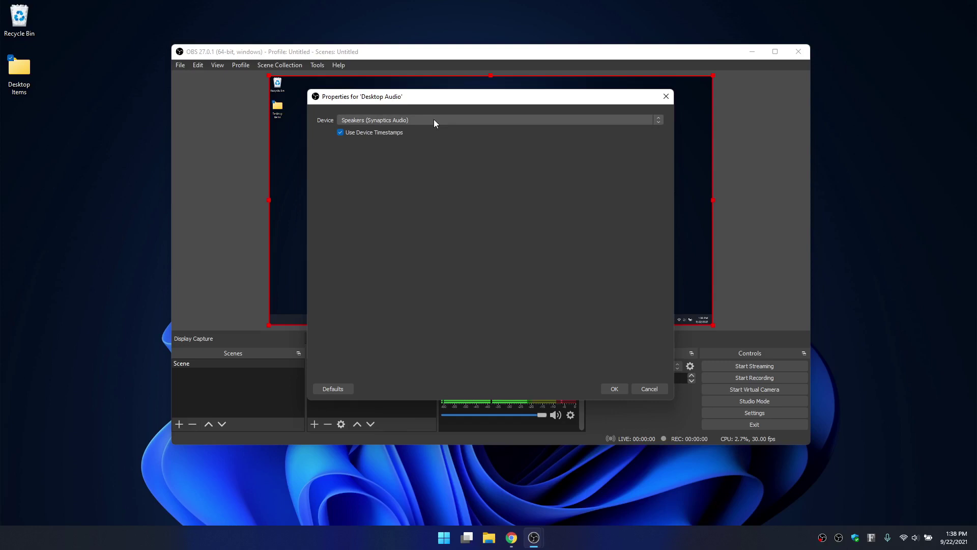
click(615, 388)
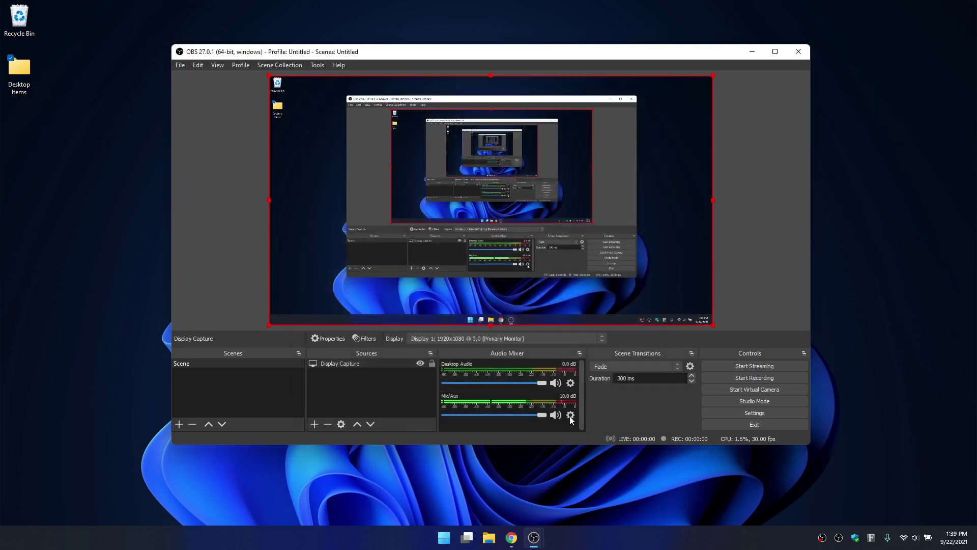
click(570, 417)
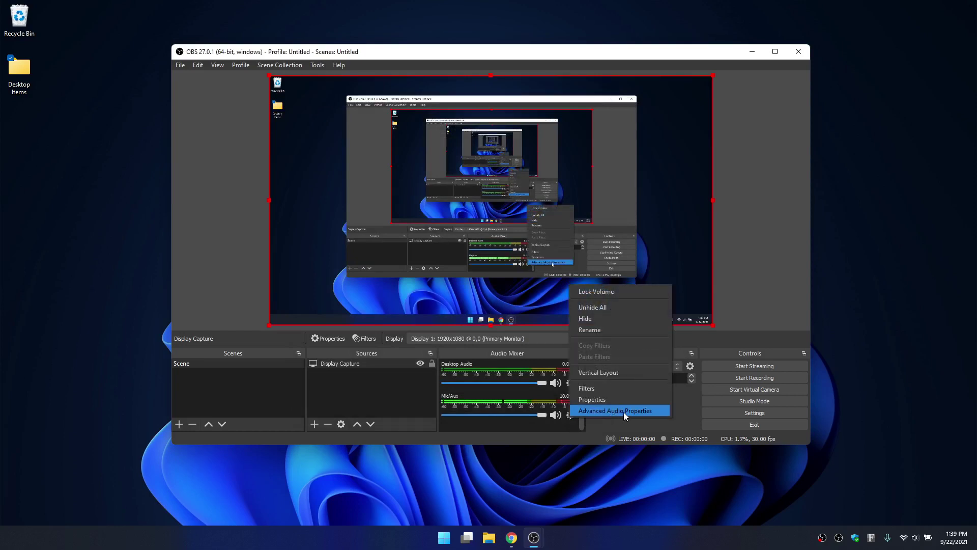
click(619, 399)
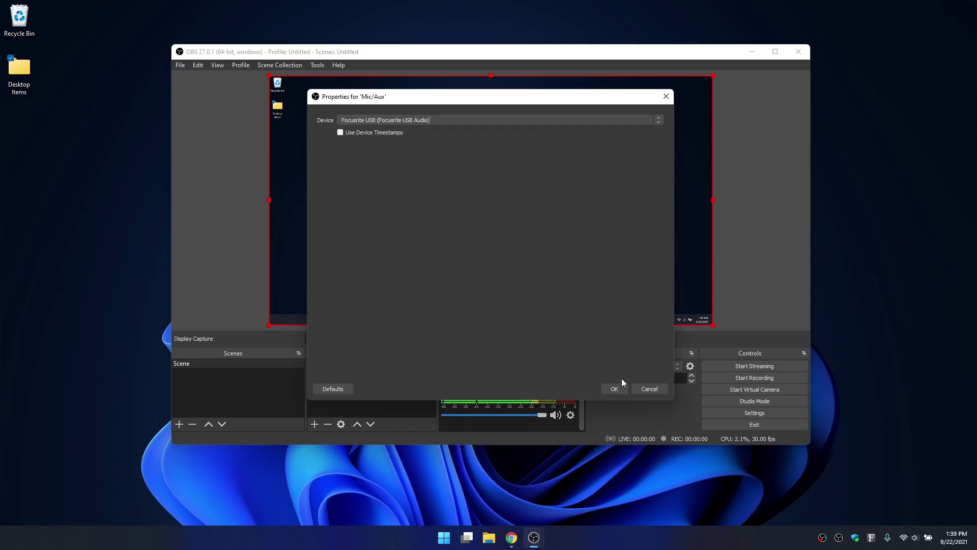
click(649, 388)
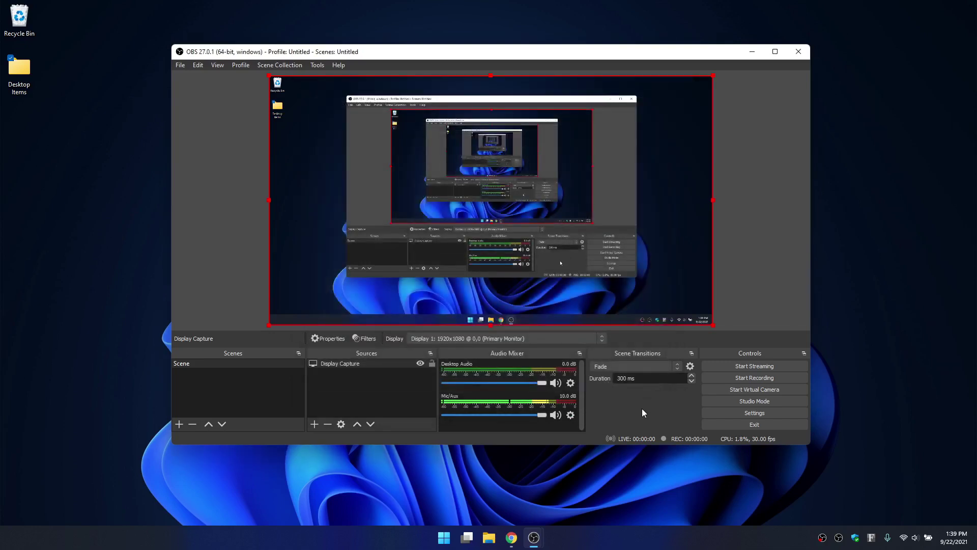